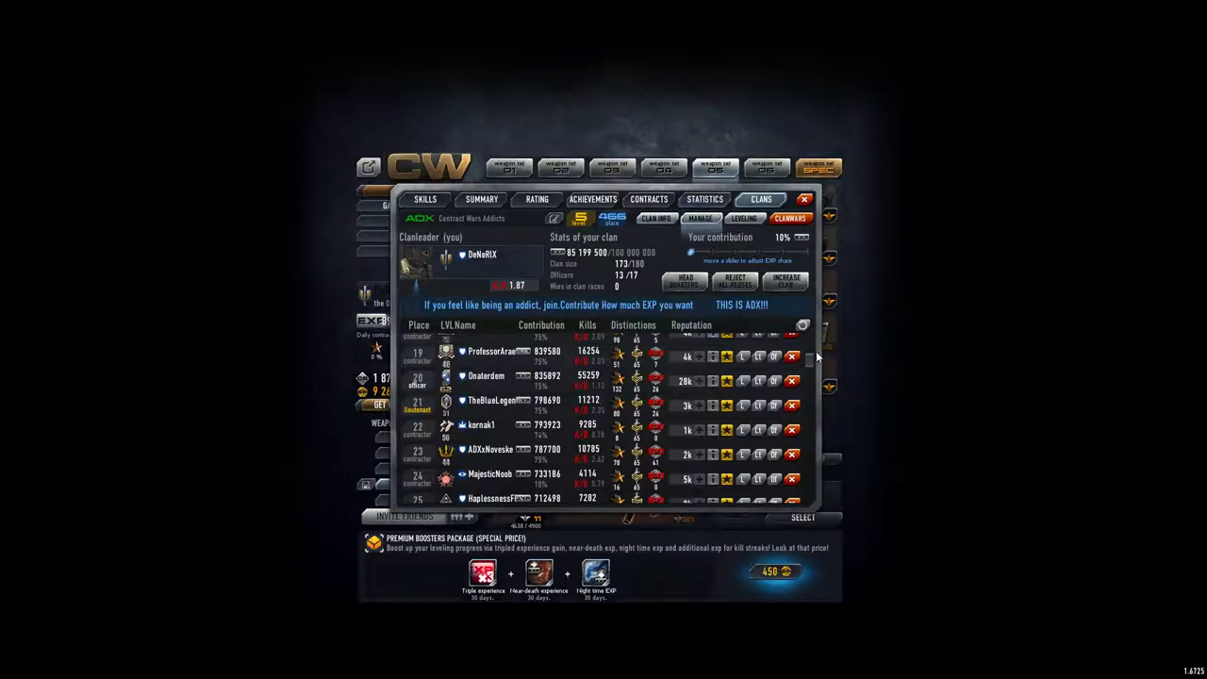
pyautogui.moveTo(816, 360); pyautogui.dragTo(790, 585)
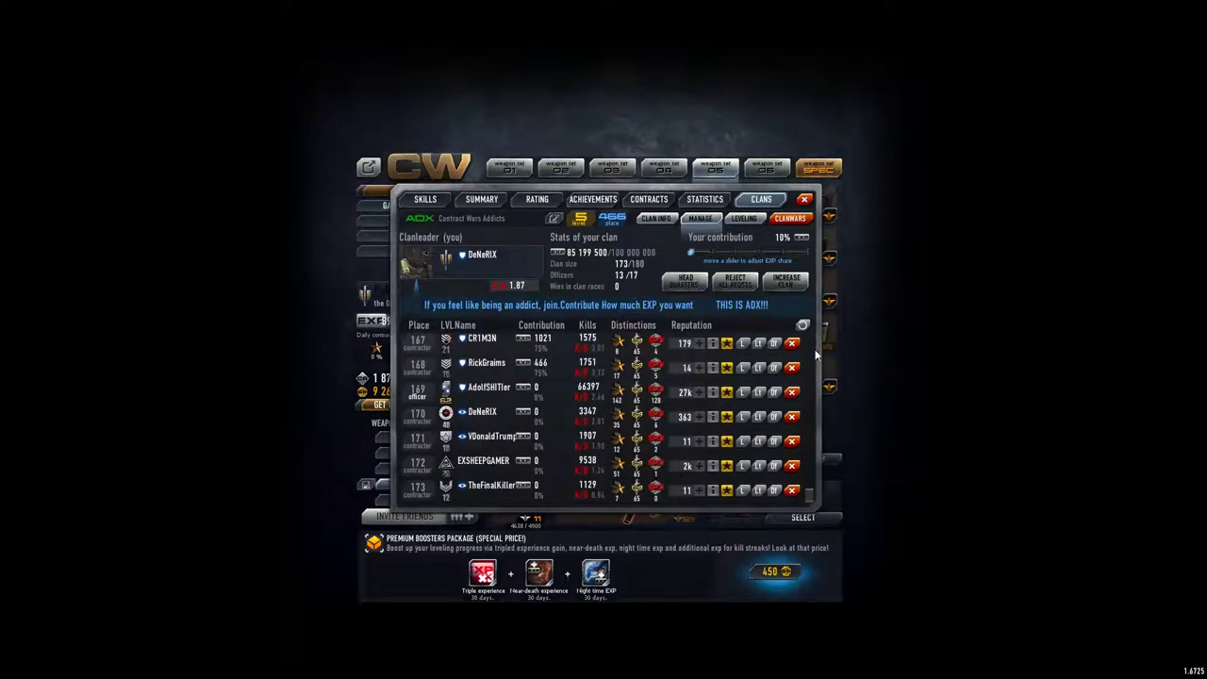
# - Refresh the ADX roster and dismiss its two bottom contractors, confirming each dismissal
pyautogui.click(802, 325)
pyautogui.click(791, 465)
pyautogui.click(645, 384)
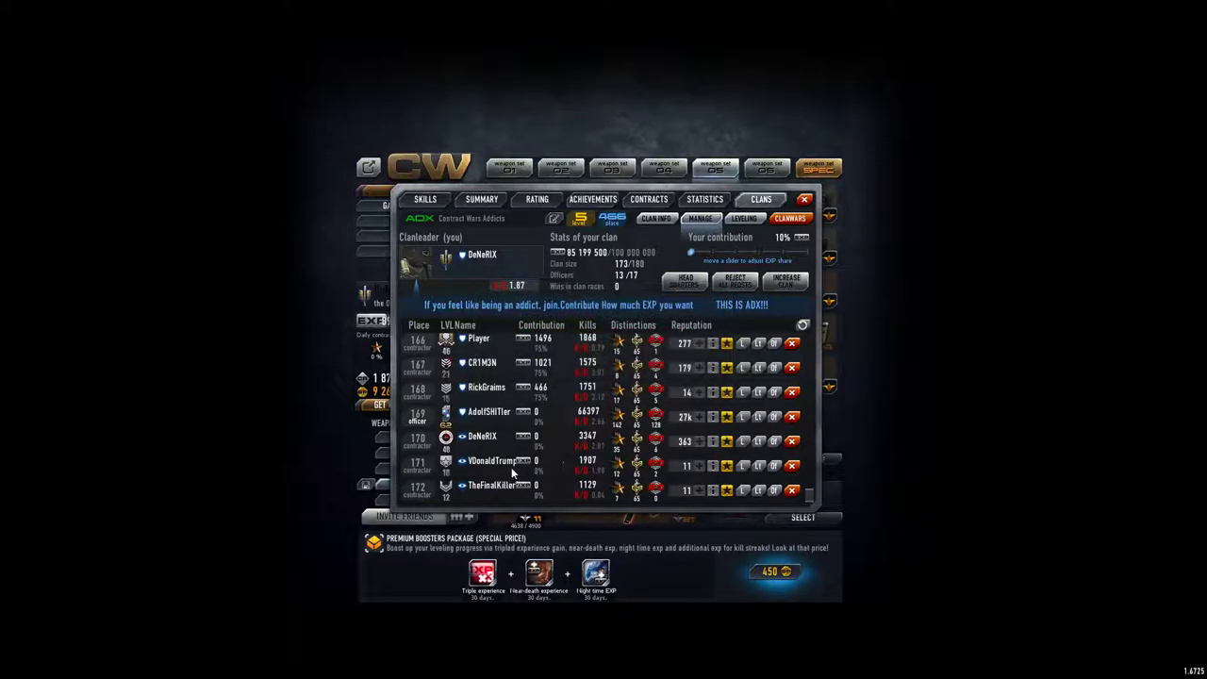
pyautogui.click(791, 465)
pyautogui.click(645, 384)
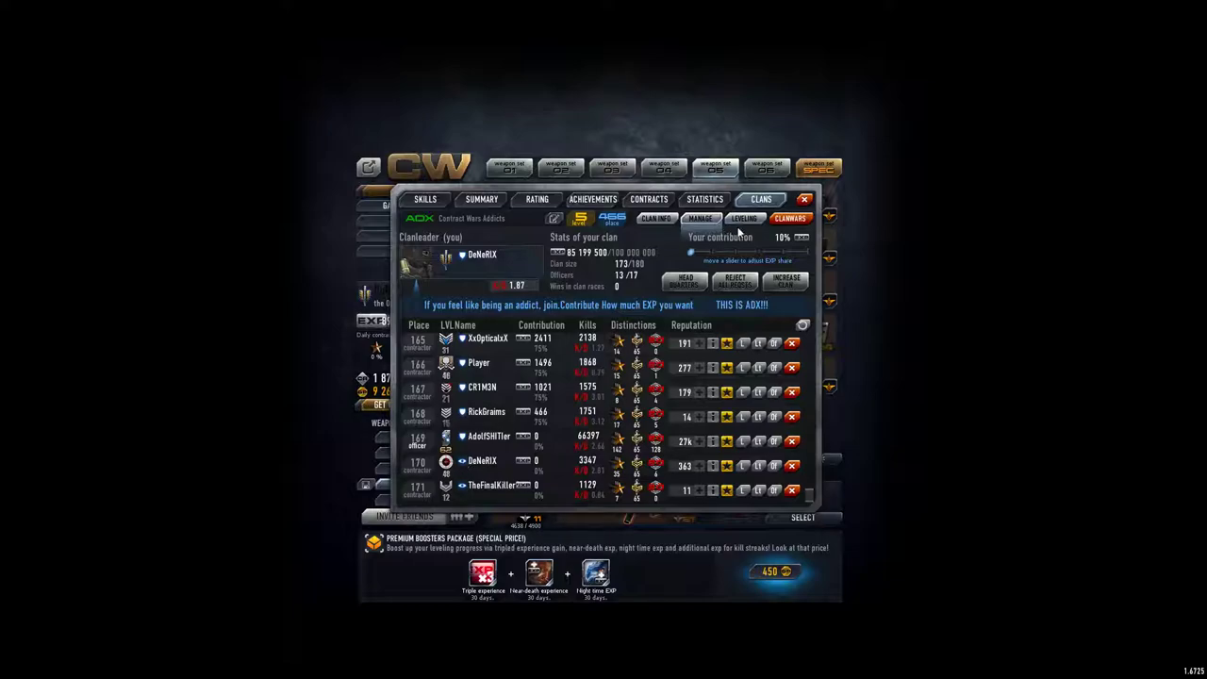
pyautogui.click(790, 217)
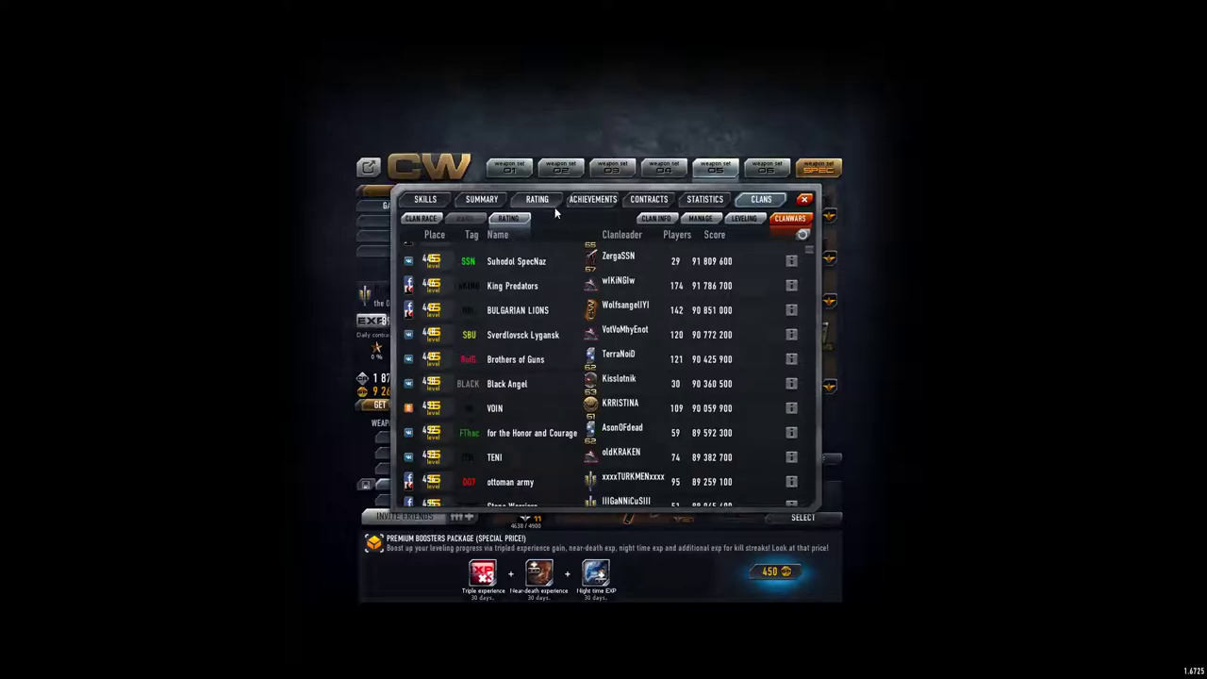
pyautogui.click(702, 219)
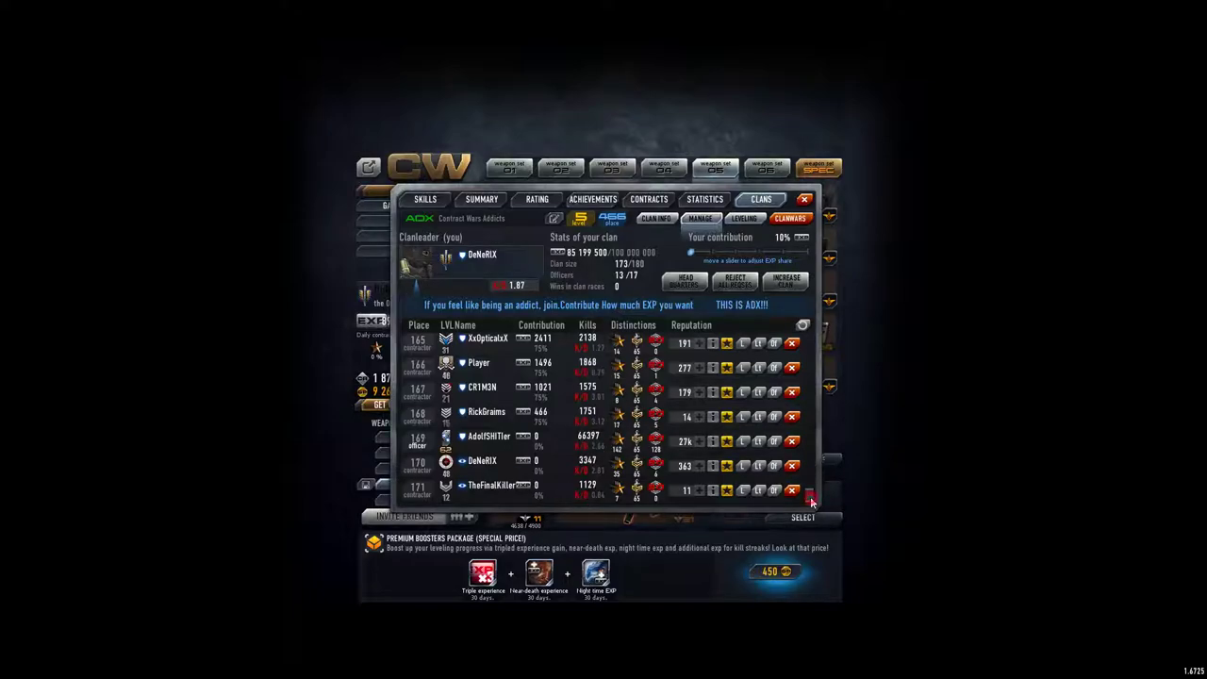
pyautogui.scroll(2, 803, 499)
pyautogui.scroll(-2, 806, 504)
pyautogui.moveTo(813, 487); pyautogui.dragTo(788, 327)
# - Accept the two pending join requests into the ADX clan
pyautogui.click(768, 371)
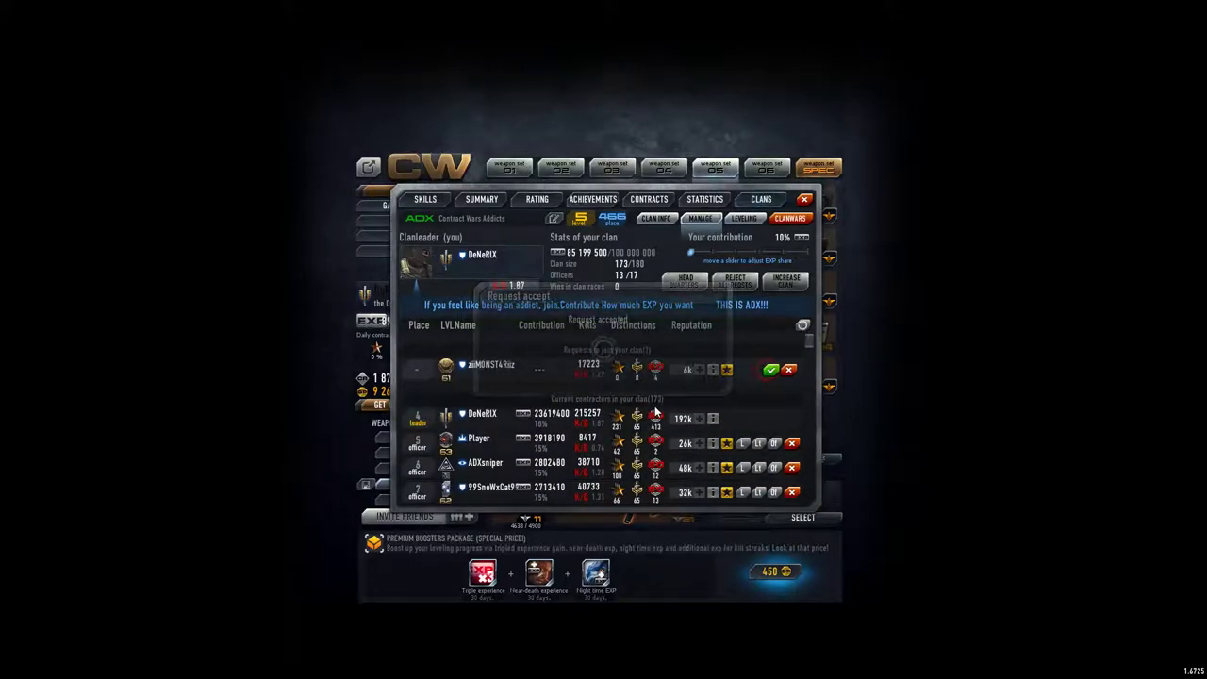
pyautogui.click(771, 370)
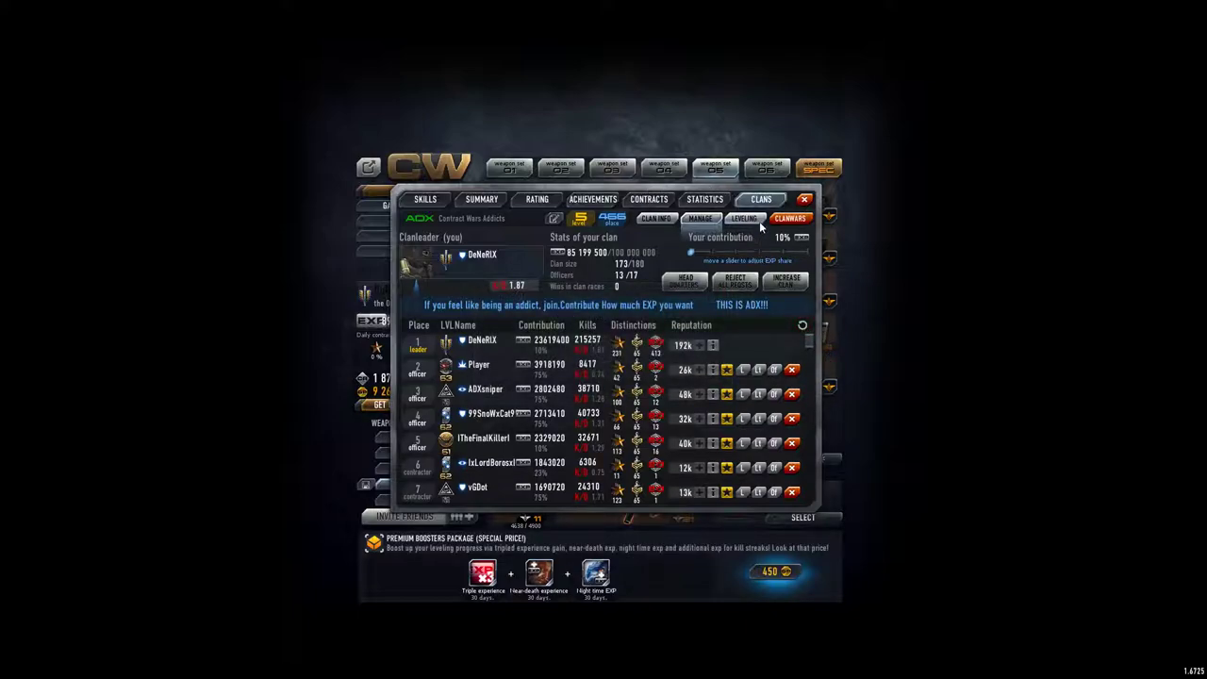
# - Transfer the maximum credits to the clan balance, raising it to 42 996 279
pyautogui.click(788, 219)
pyautogui.click(798, 237)
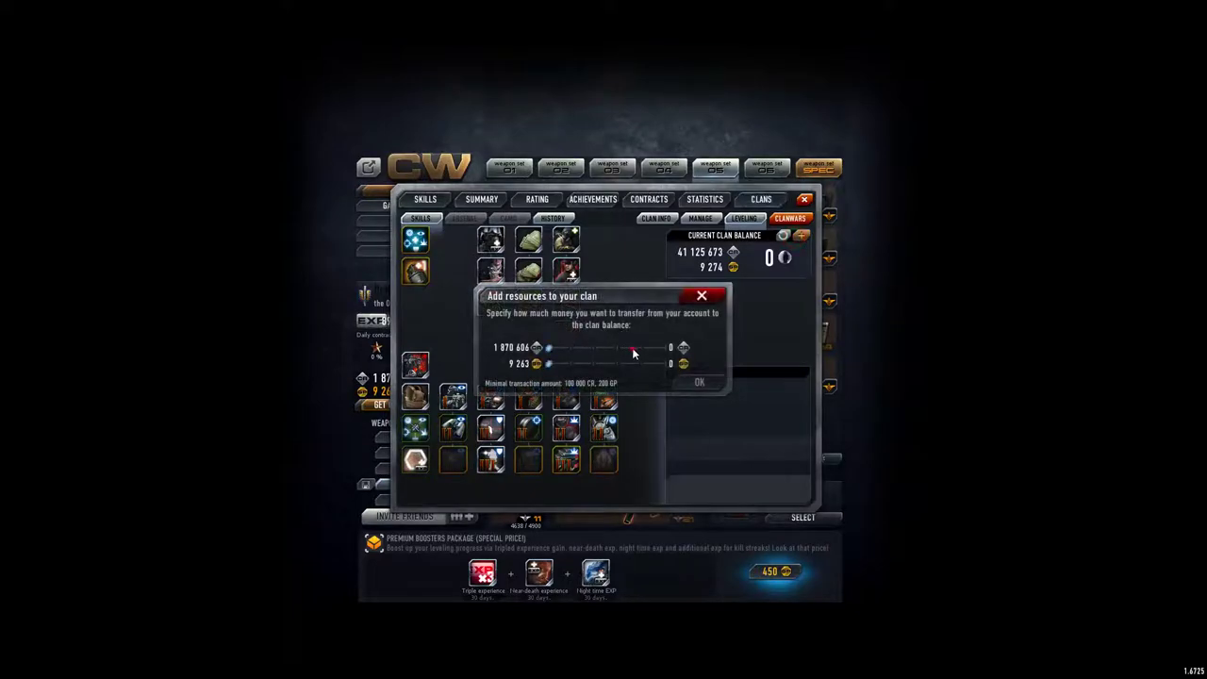
pyautogui.moveTo(632, 350); pyautogui.dragTo(679, 347)
pyautogui.click(706, 377)
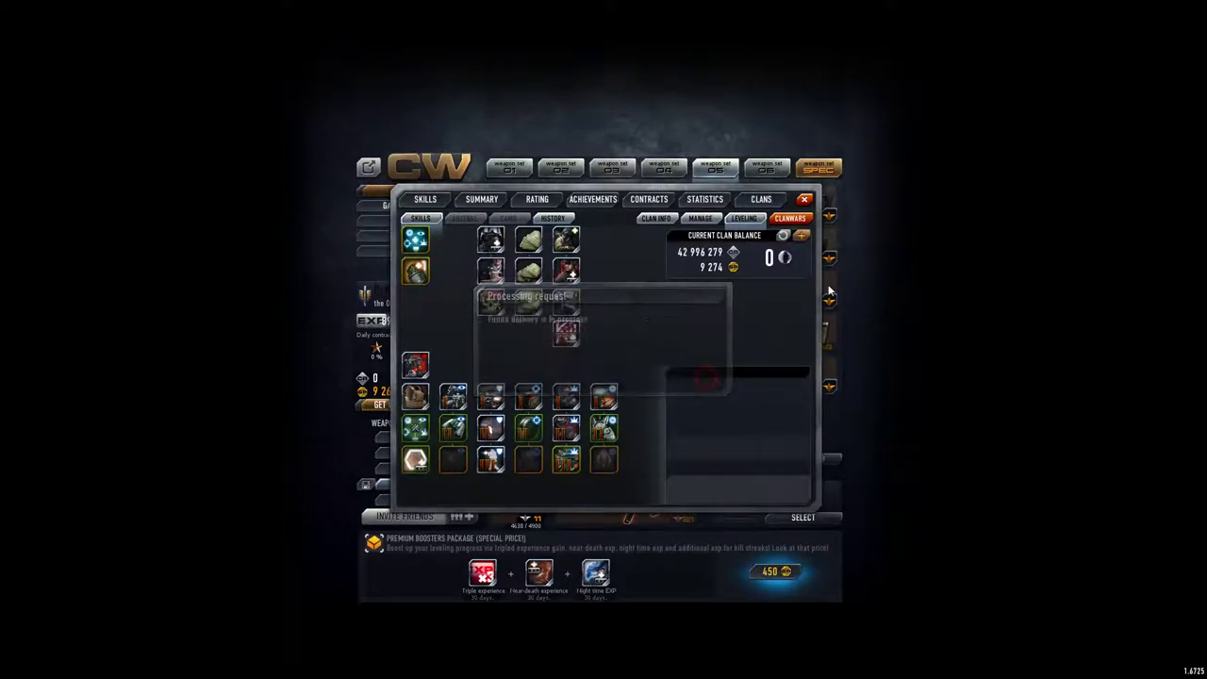
# - Glance at the game server list, then return to the ADX clan member list
pyautogui.click(804, 199)
pyautogui.click(443, 205)
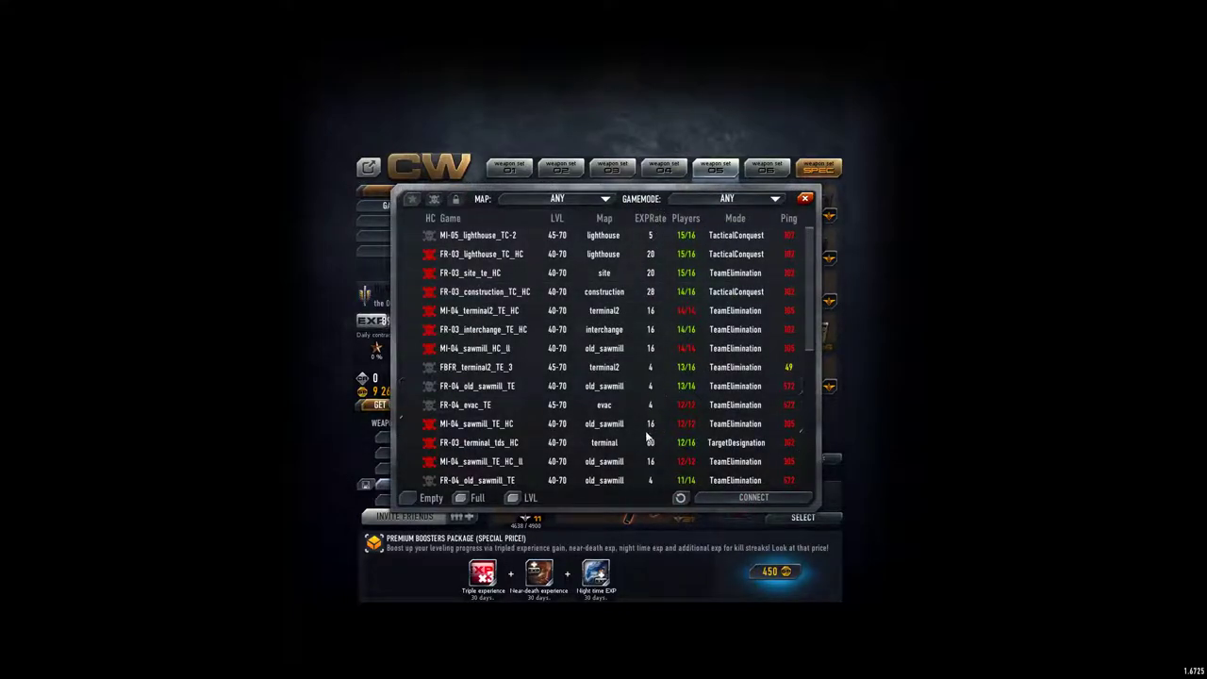
pyautogui.press('Escape')
pyautogui.click(762, 199)
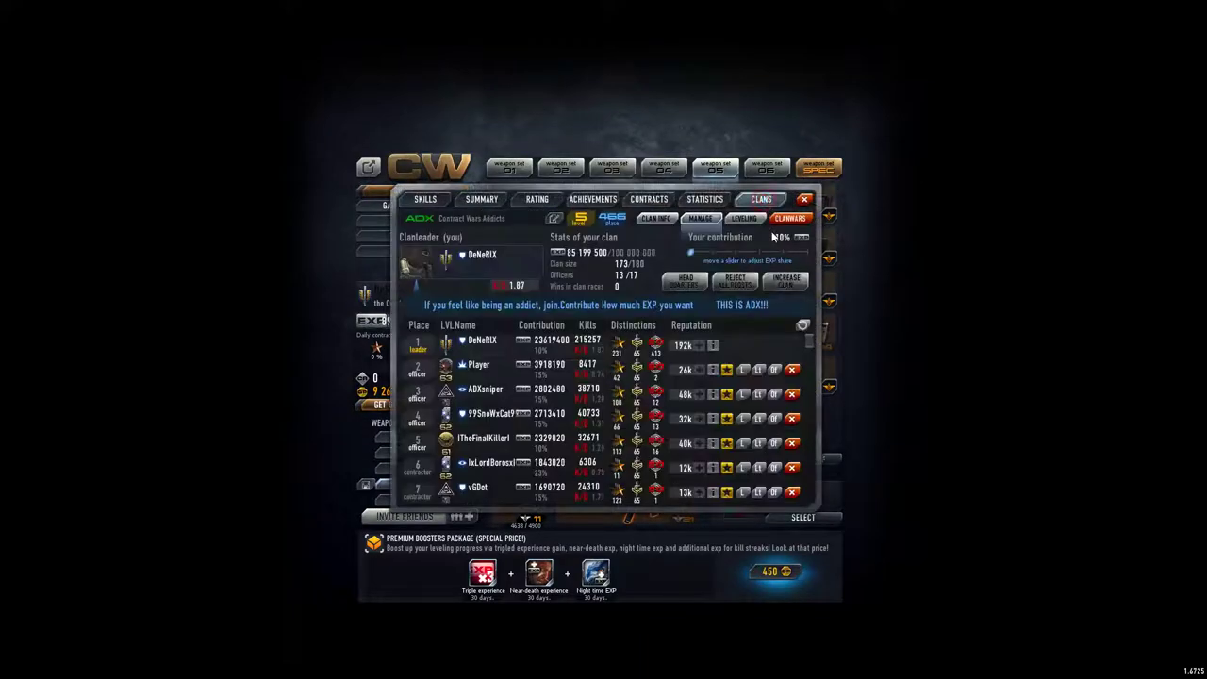
pyautogui.click(804, 199)
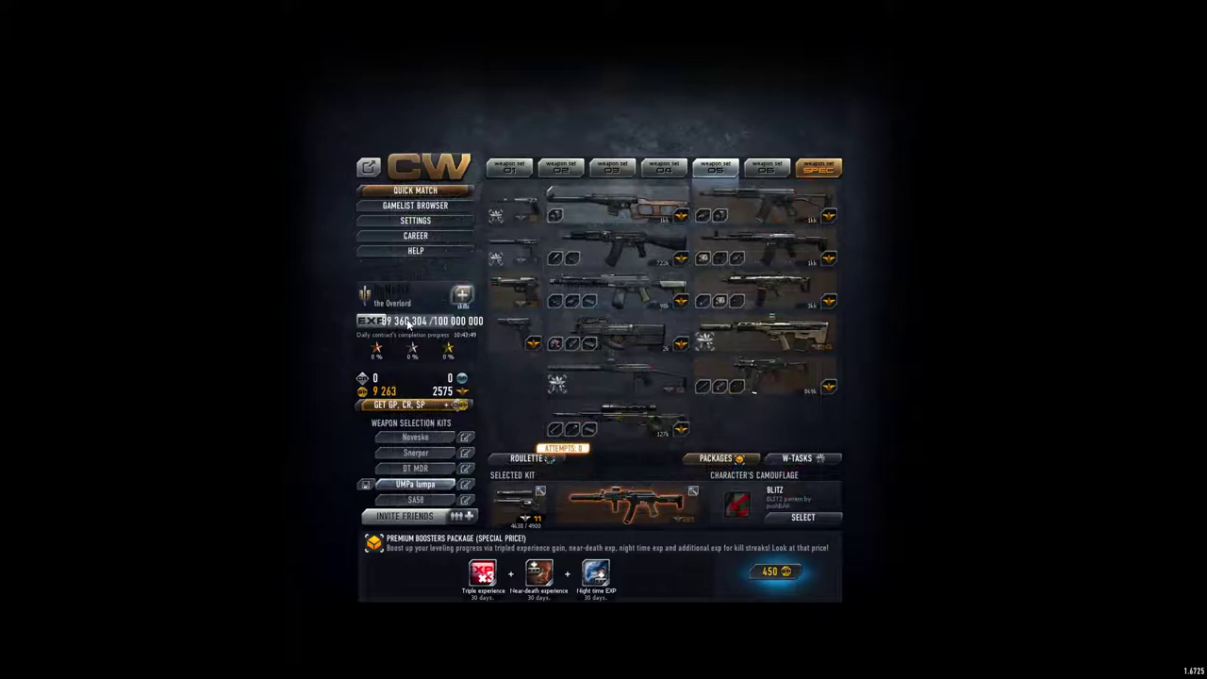
pyautogui.click(562, 264)
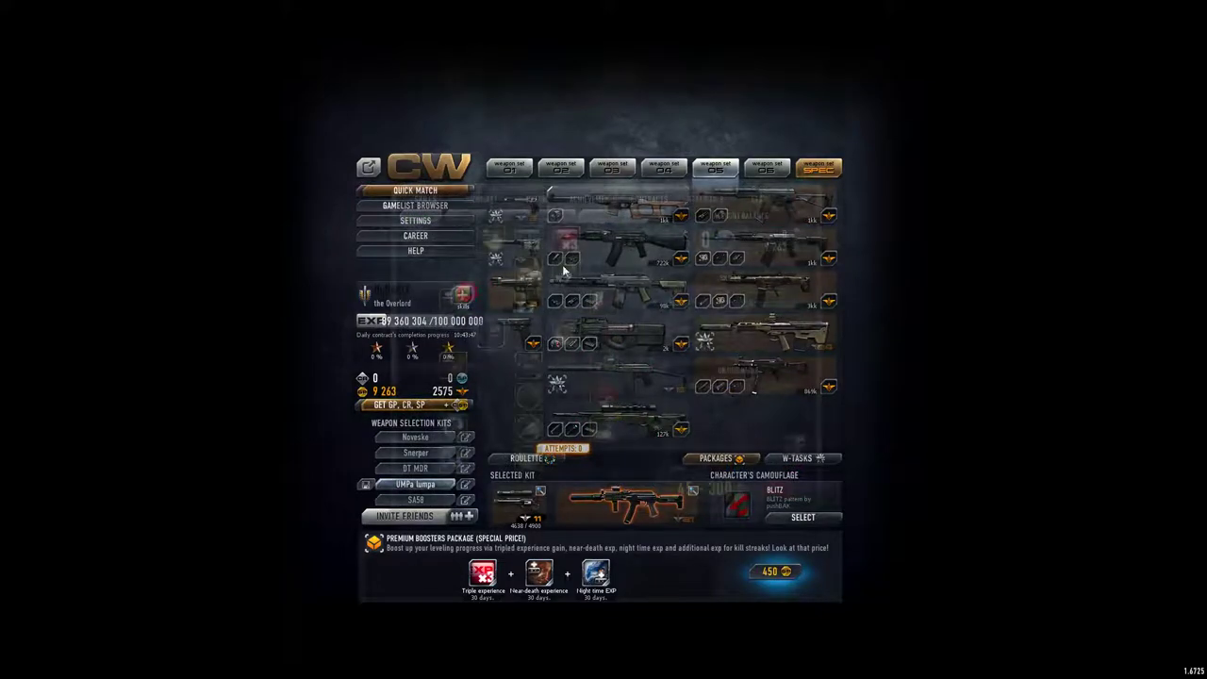
pyautogui.click(767, 200)
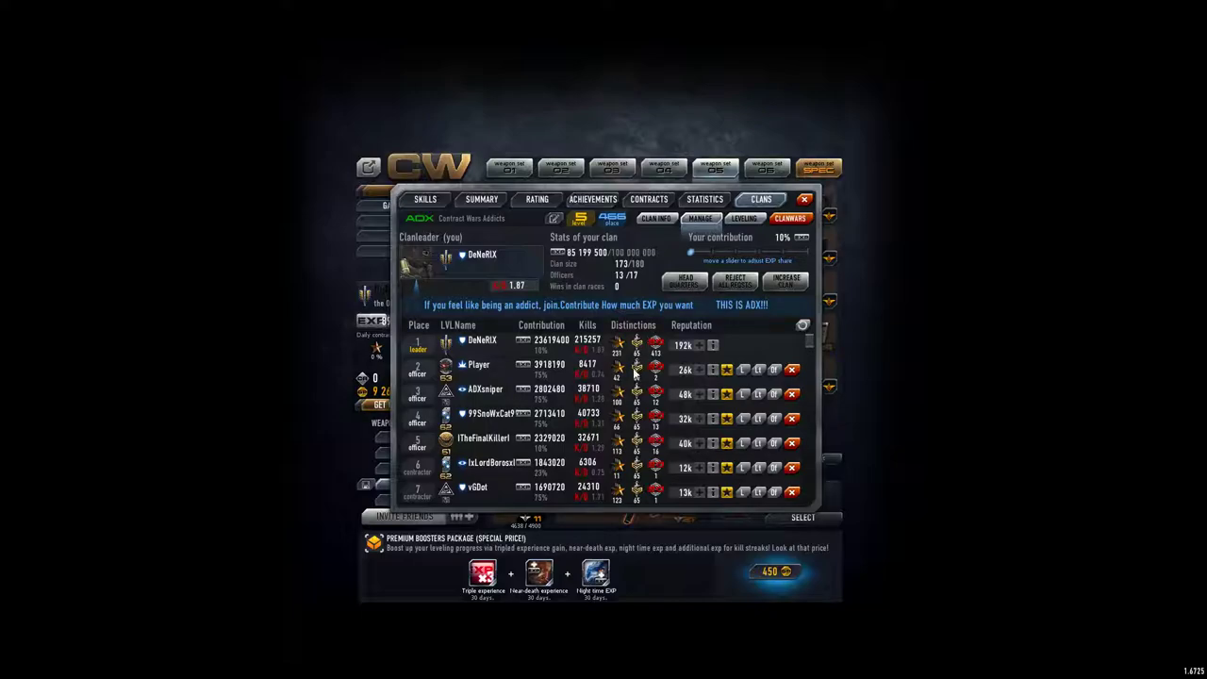
# - Review the clan transaction history and the premium bank's operation history
pyautogui.click(741, 220)
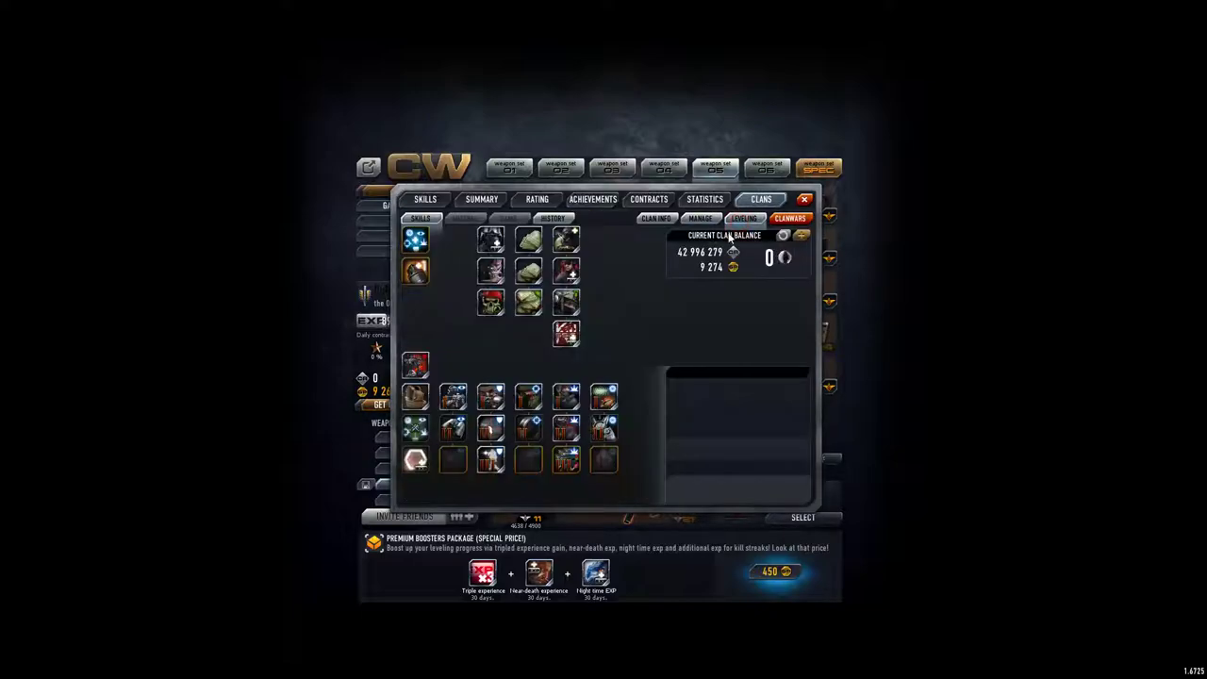
pyautogui.click(552, 218)
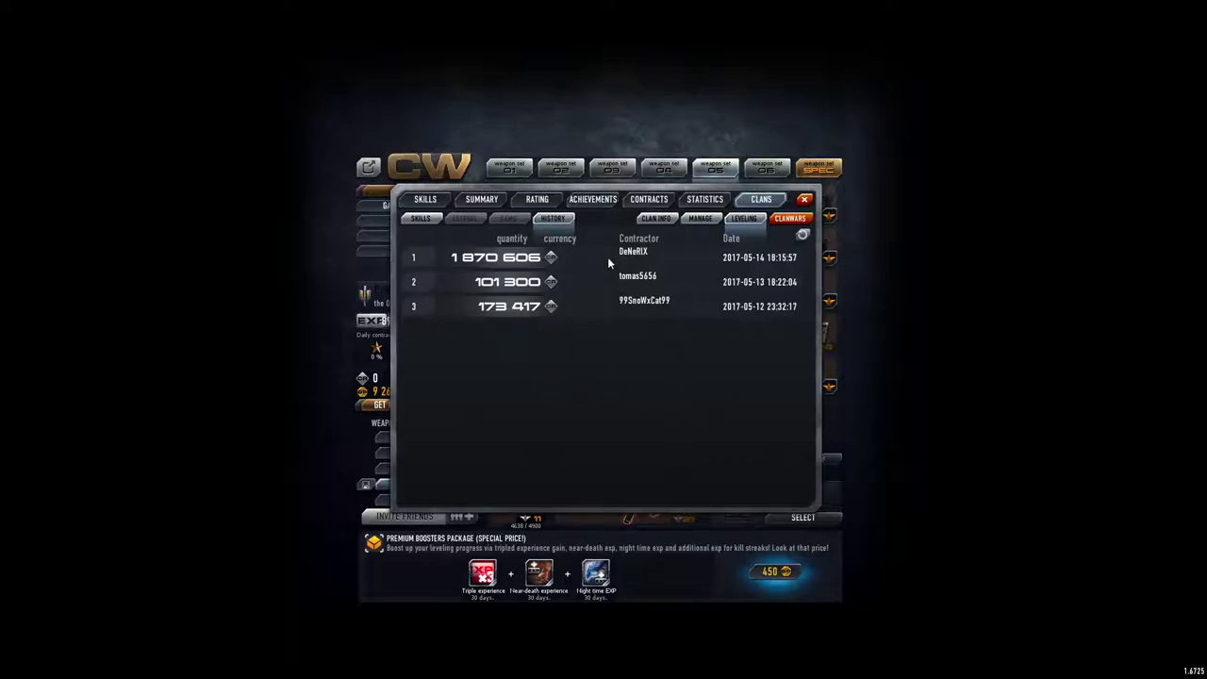
pyautogui.click(805, 200)
pyautogui.click(439, 404)
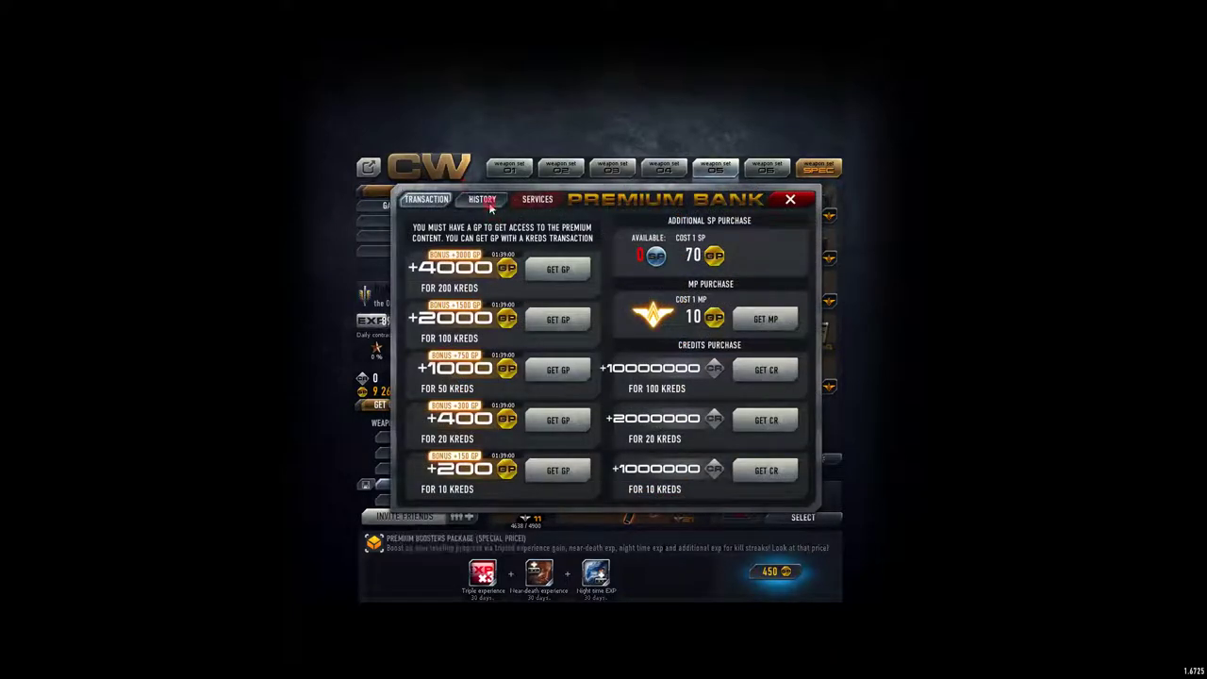
pyautogui.click(482, 200)
pyautogui.click(790, 199)
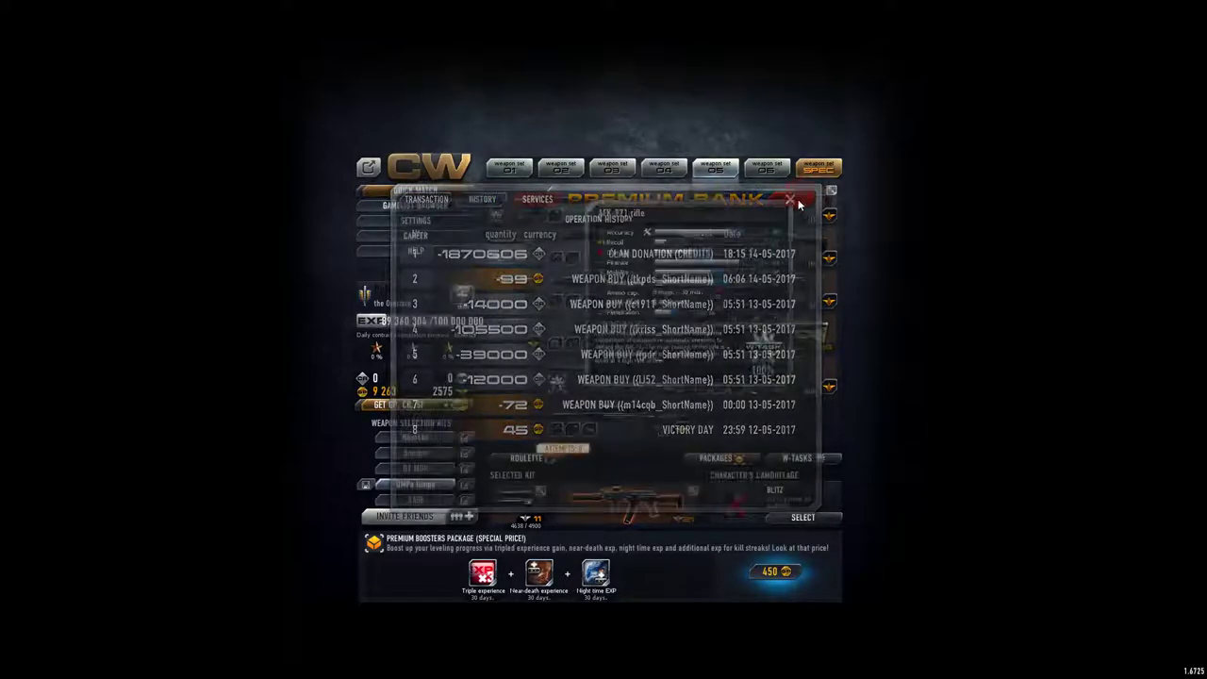
# - Return to the ADX clan management page, checking contribution history on the way
pyautogui.click(415, 235)
pyautogui.click(768, 200)
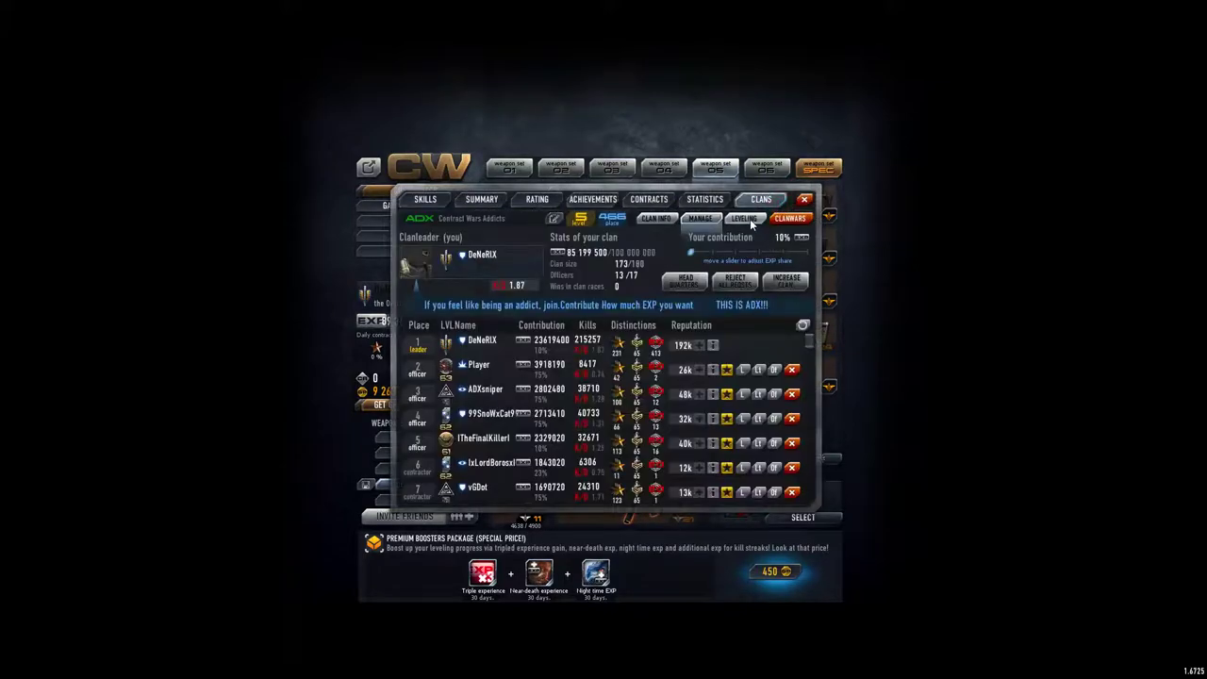
pyautogui.click(750, 219)
pyautogui.click(698, 218)
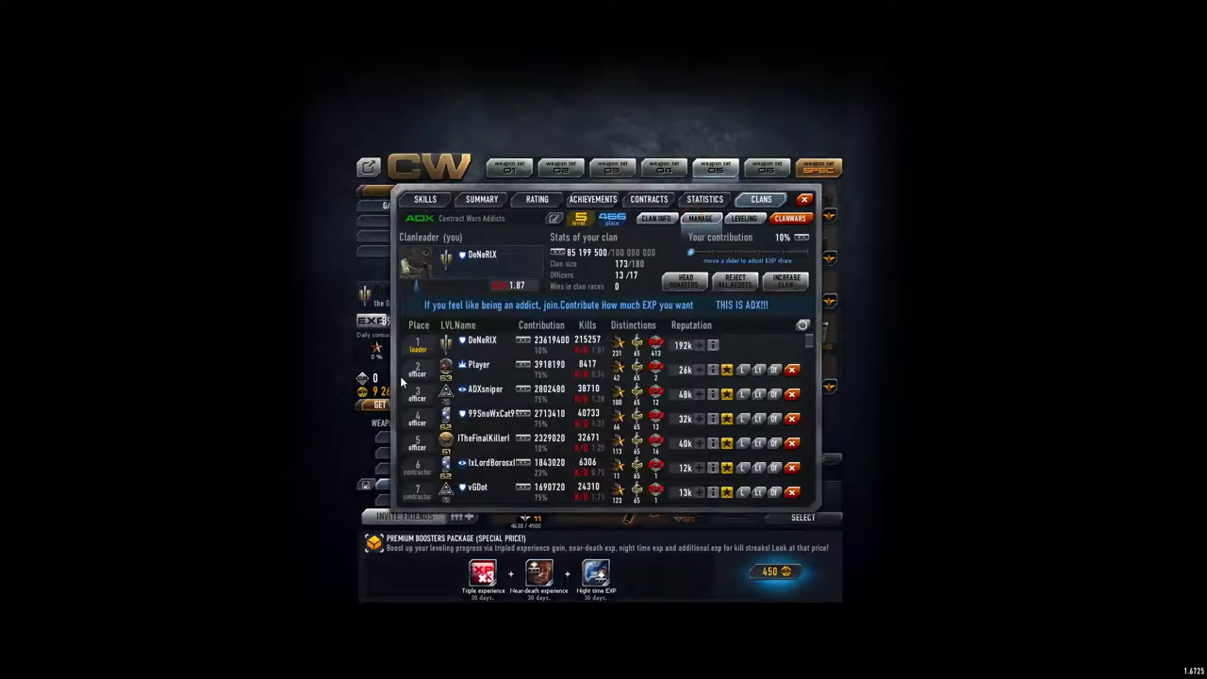
# - Open the clan rating list and the Ottoman Army clan's info page
pyautogui.click(805, 219)
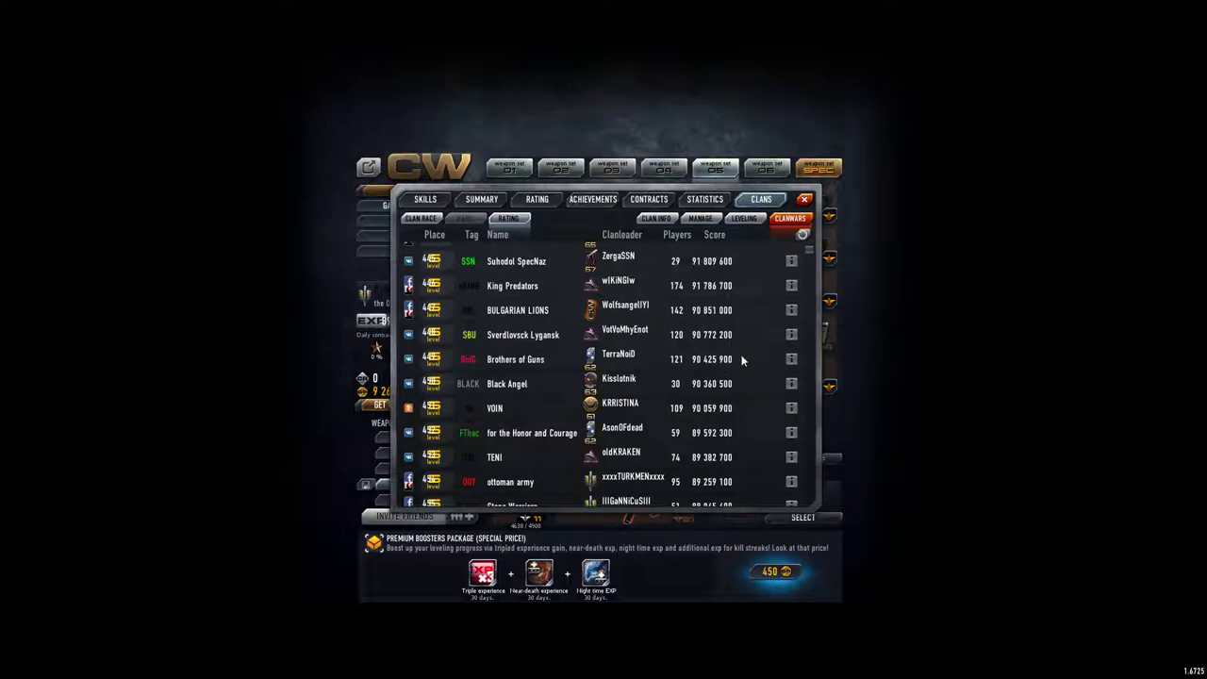
pyautogui.click(791, 481)
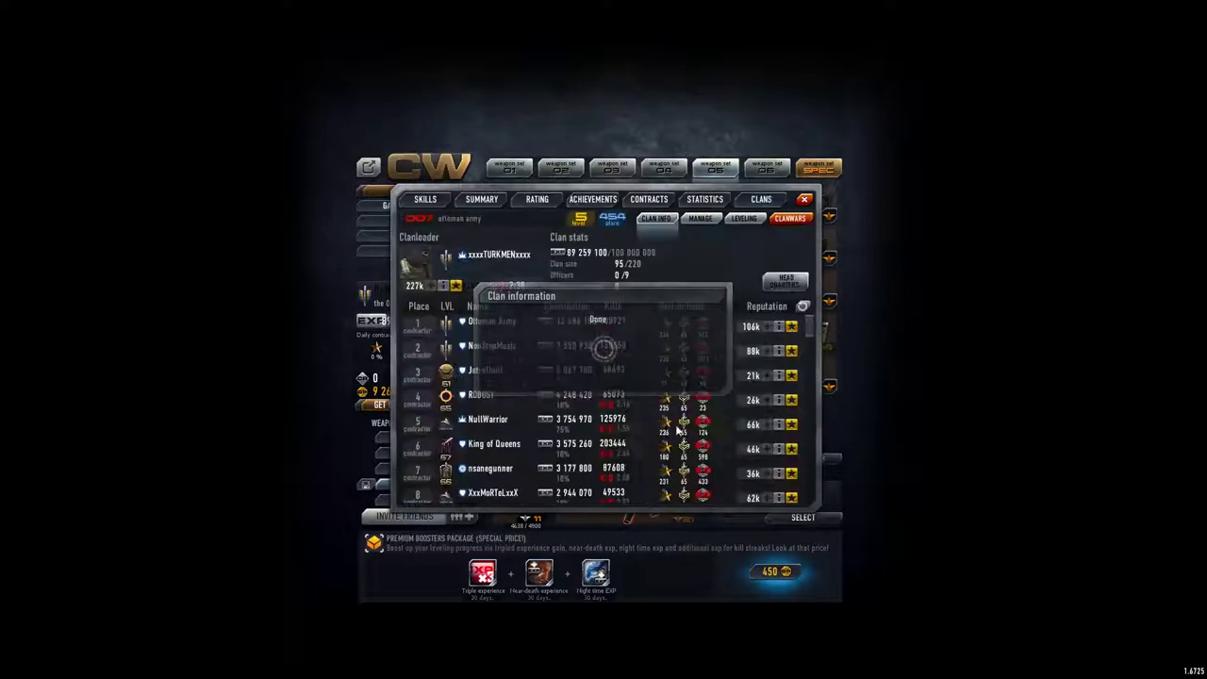
pyautogui.scroll(-1, 491, 391)
pyautogui.scroll(-2, 473, 387)
pyautogui.scroll(-3, 472, 388)
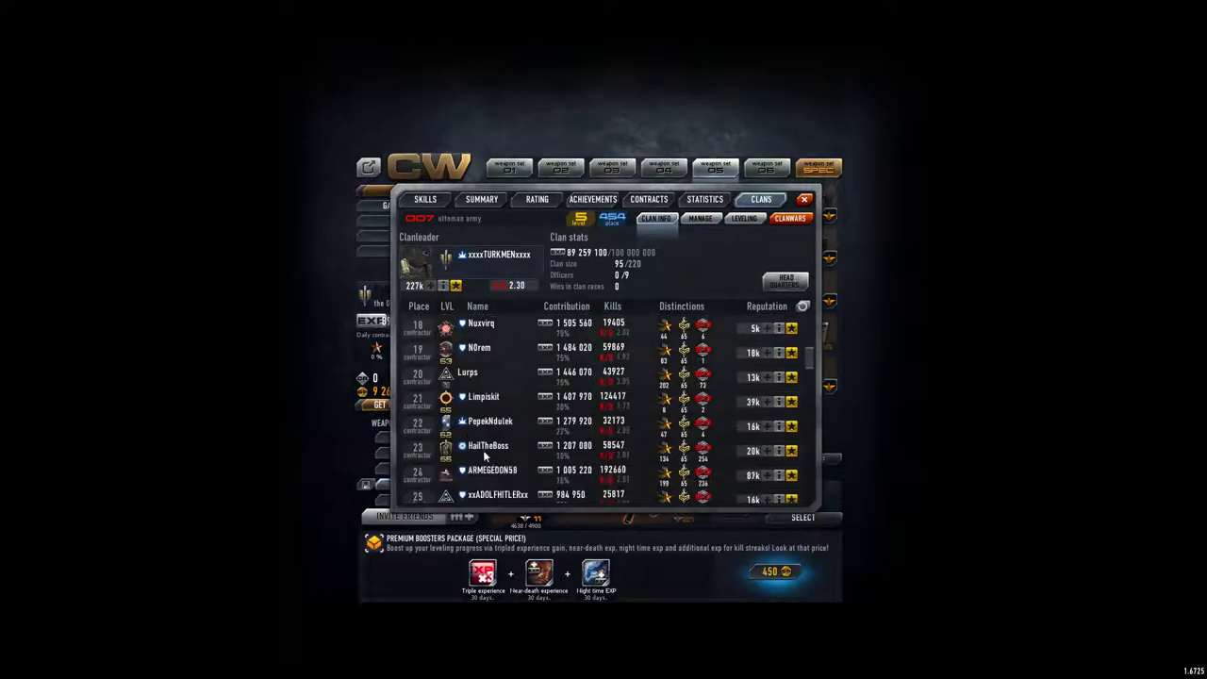
pyautogui.scroll(-3, 483, 450)
pyautogui.scroll(-2, 498, 433)
pyautogui.scroll(-2, 483, 426)
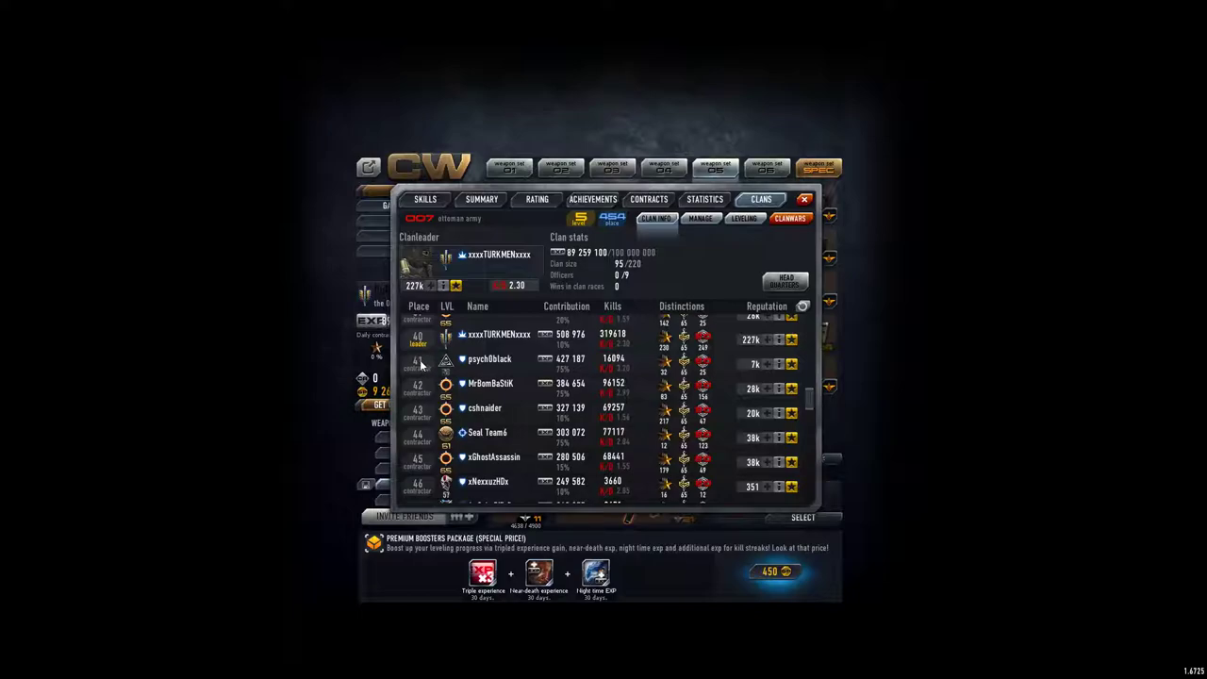
pyautogui.scroll(3, 424, 367)
pyautogui.scroll(4, 450, 431)
pyautogui.scroll(1, 454, 435)
pyautogui.scroll(2, 487, 458)
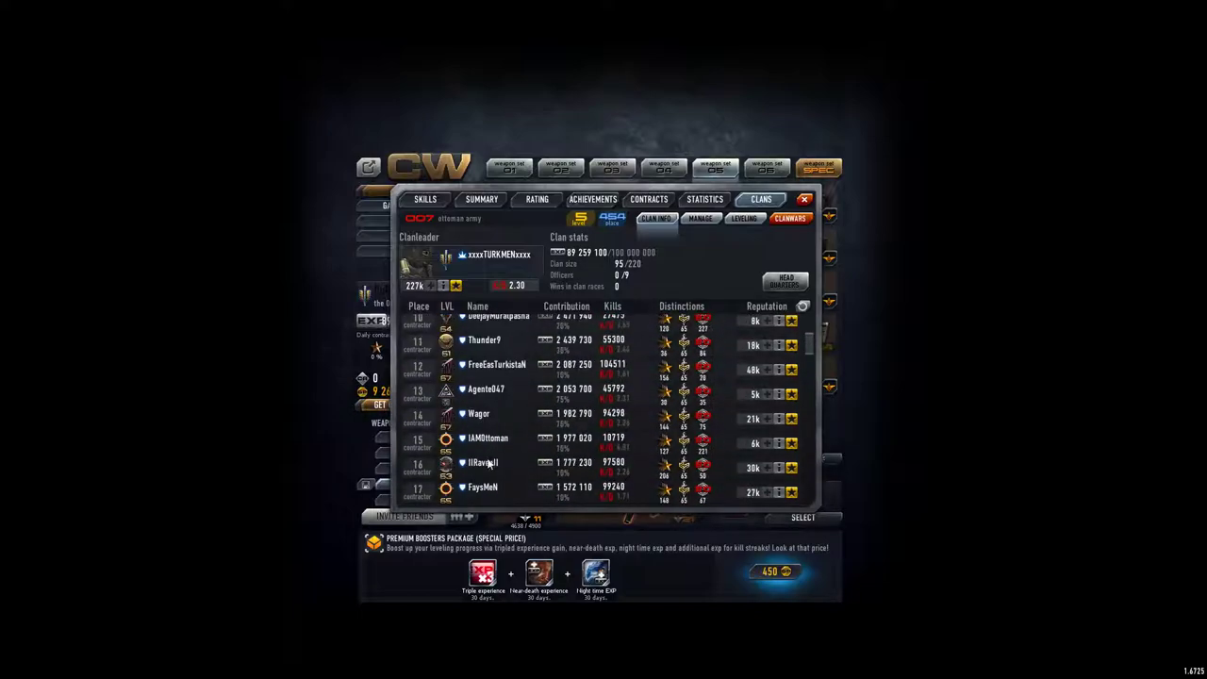
pyautogui.scroll(3, 490, 467)
pyautogui.scroll(1, 485, 490)
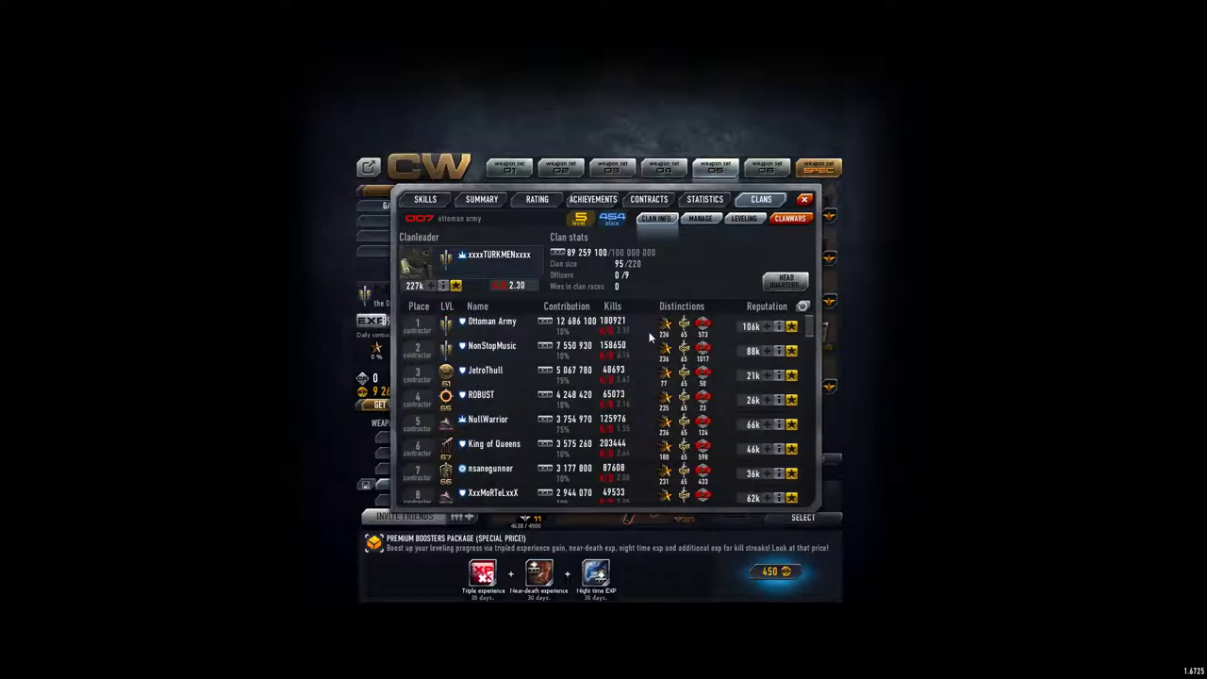
pyautogui.click(795, 225)
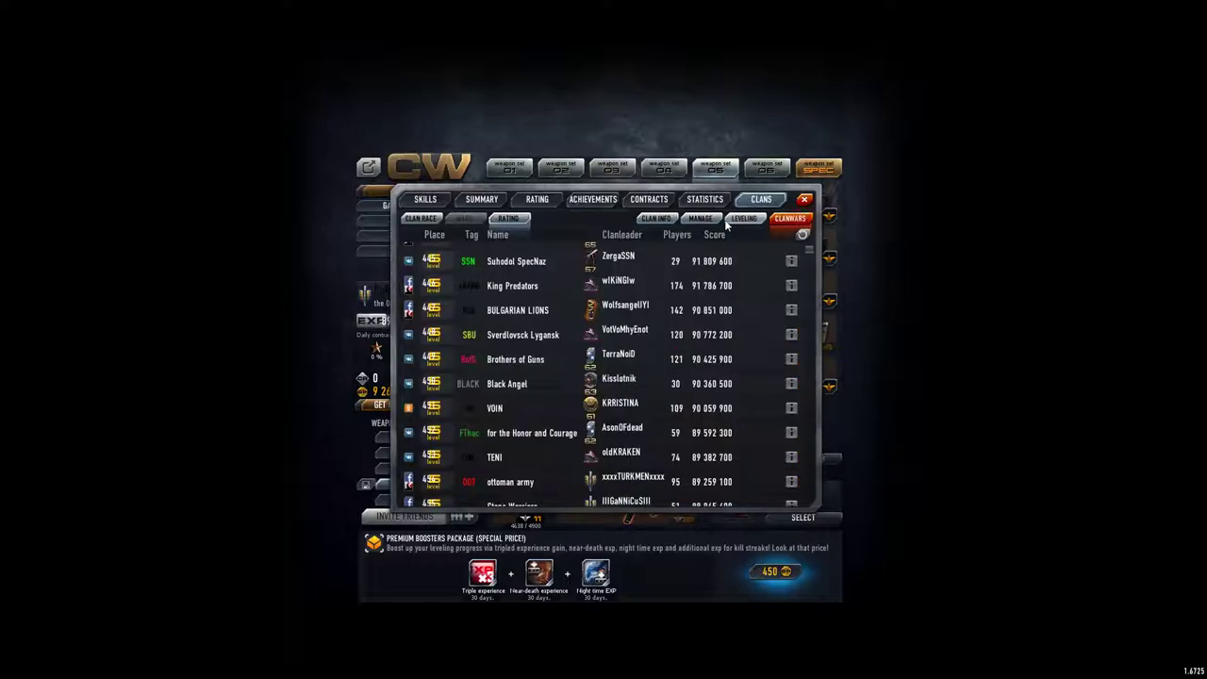
pyautogui.click(710, 222)
pyautogui.click(744, 217)
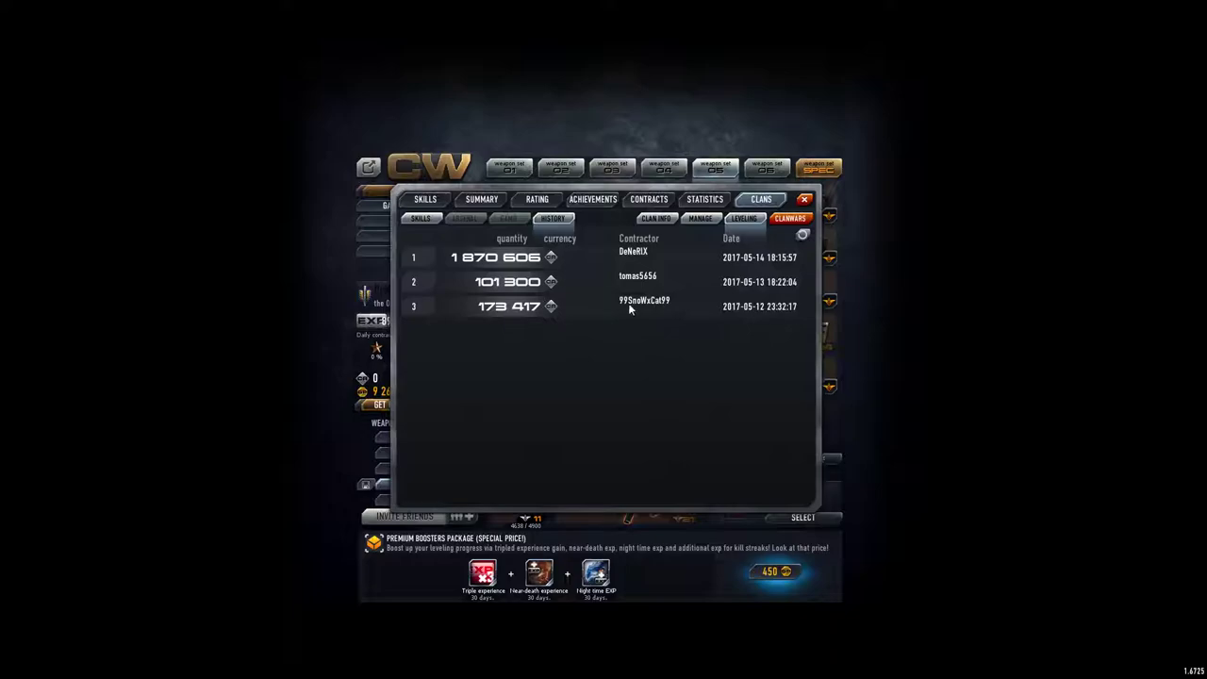
pyautogui.click(415, 220)
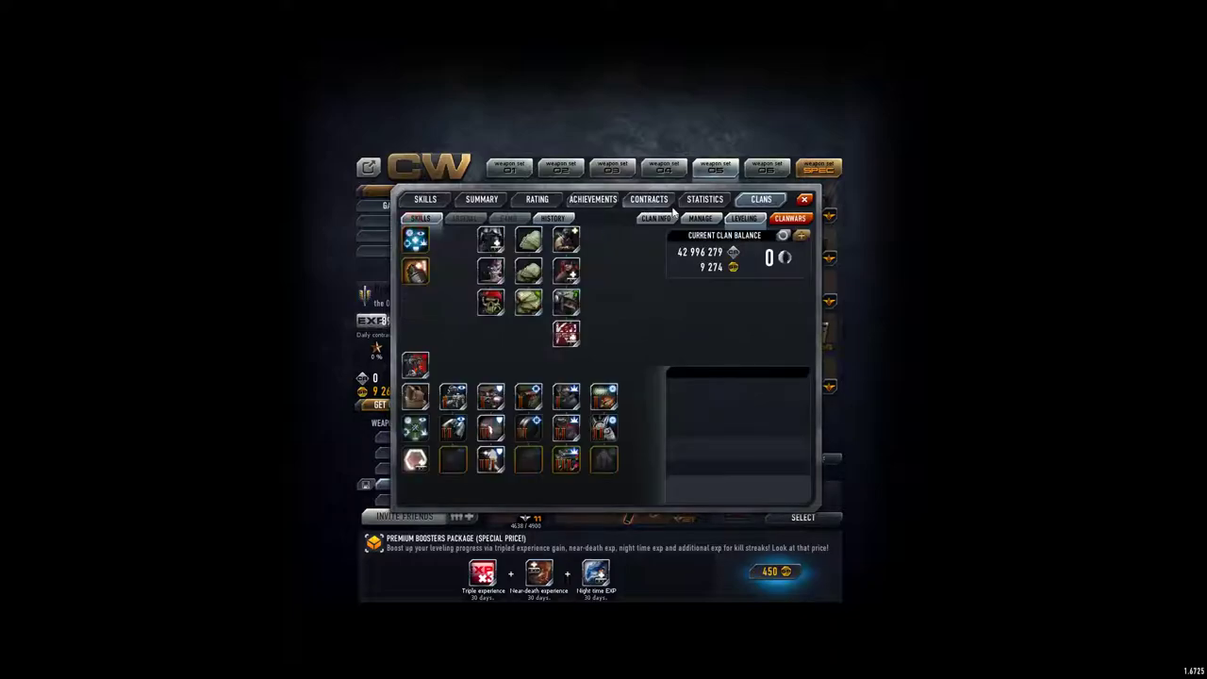
pyautogui.click(795, 237)
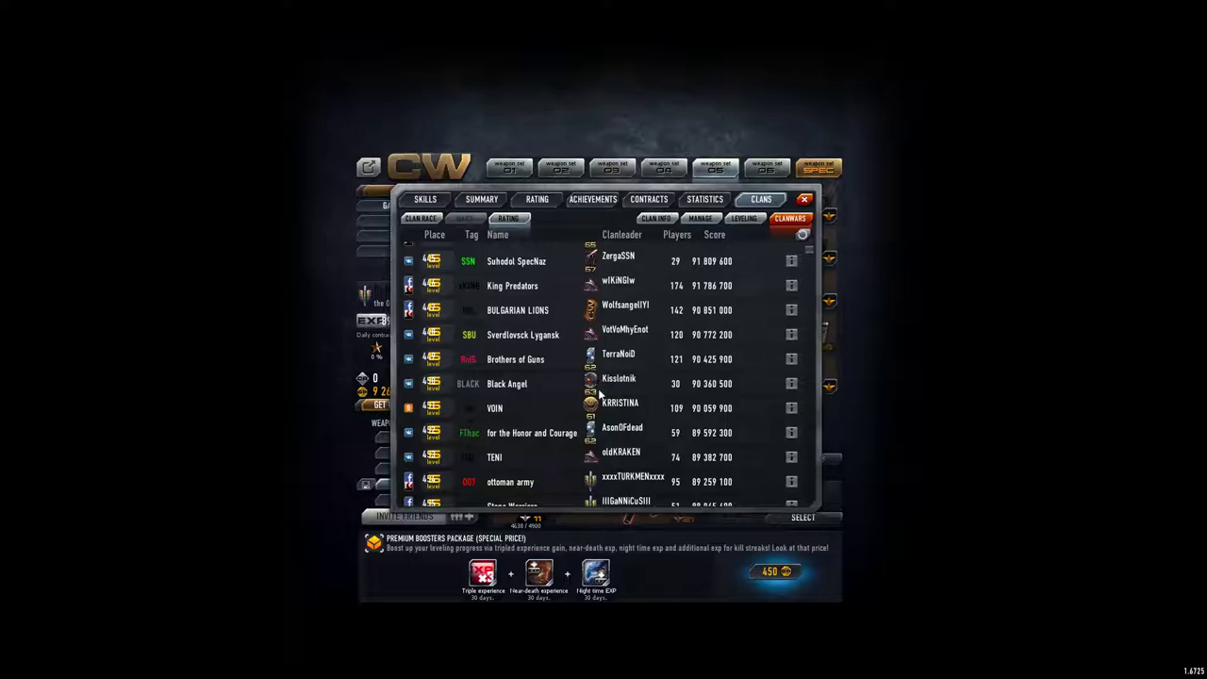
pyautogui.scroll(-5, 597, 381)
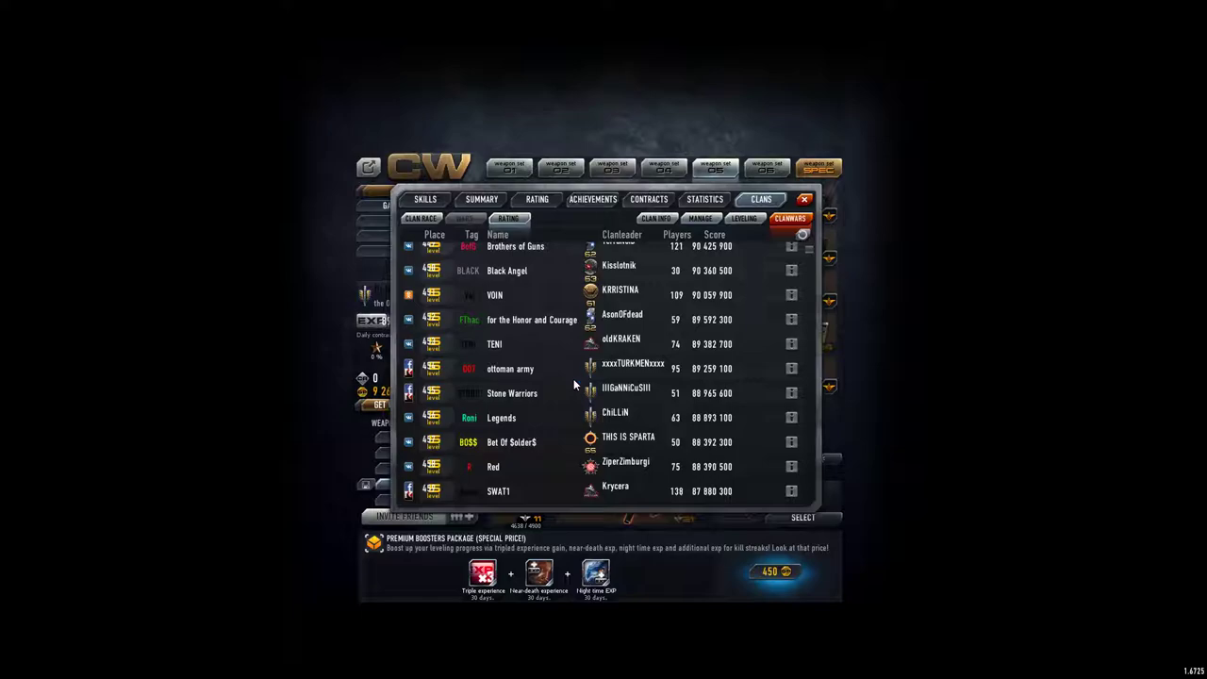
pyautogui.scroll(-2, 592, 380)
pyautogui.scroll(-3, 592, 380)
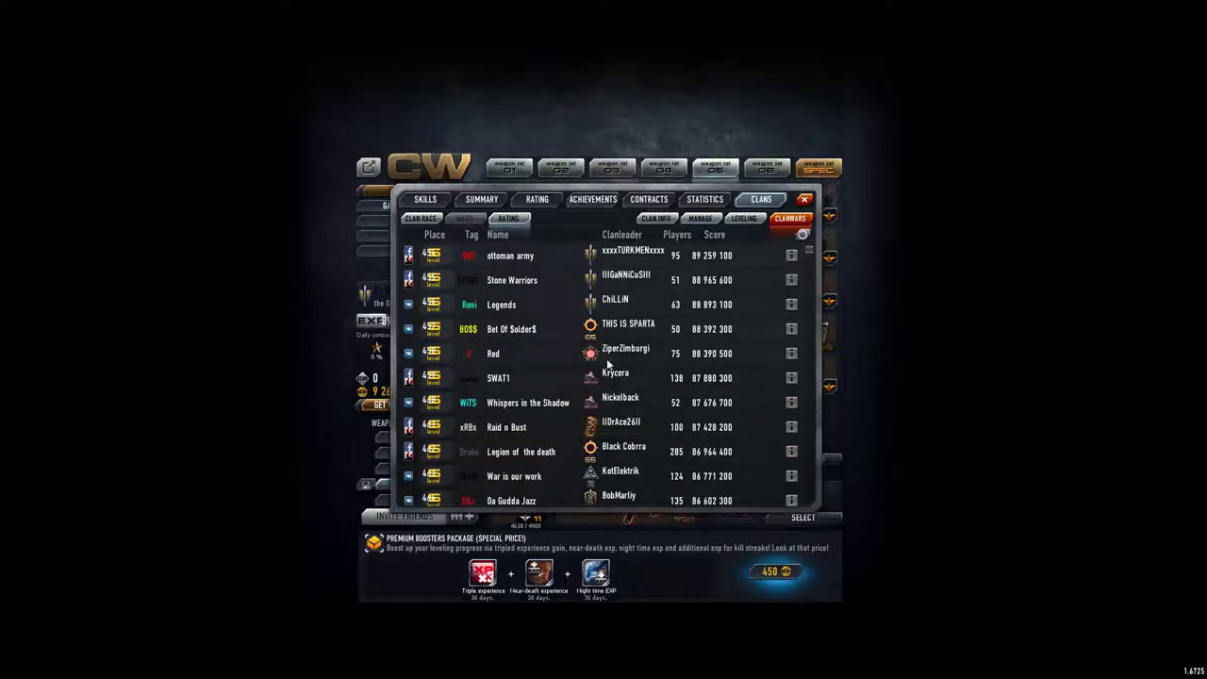
# - Switch briefly to the ADX management view, then back to the clan rating list
pyautogui.click(696, 219)
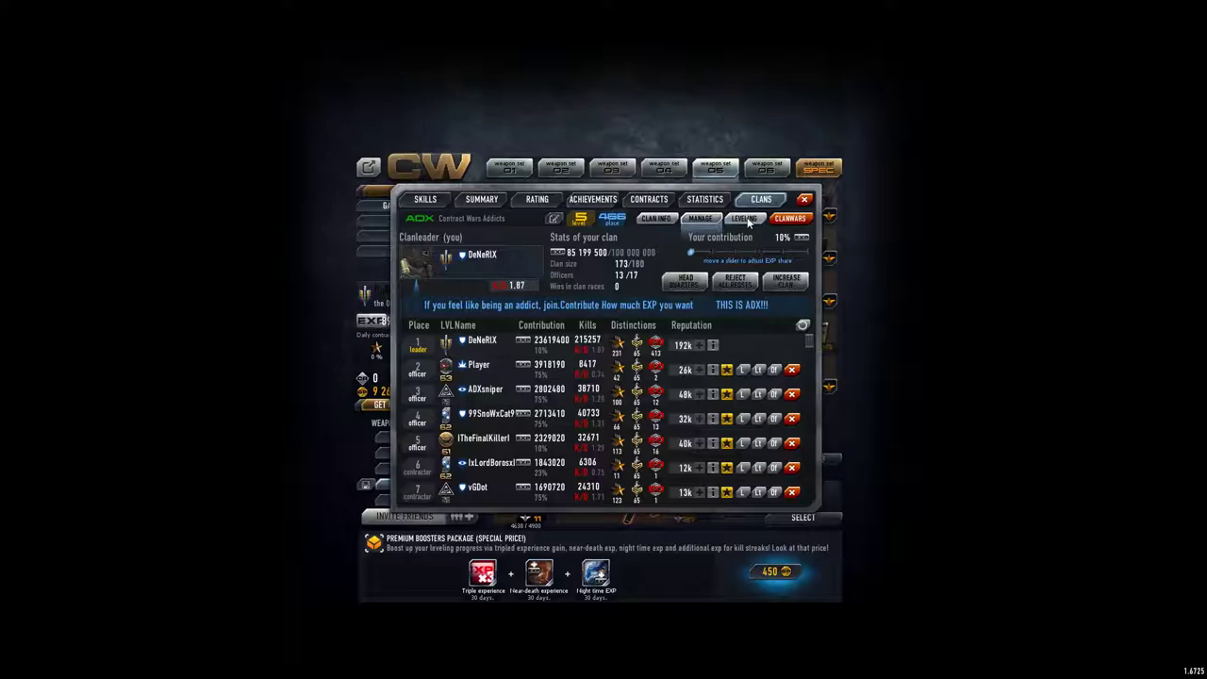
pyautogui.click(777, 219)
pyautogui.scroll(-3, 622, 339)
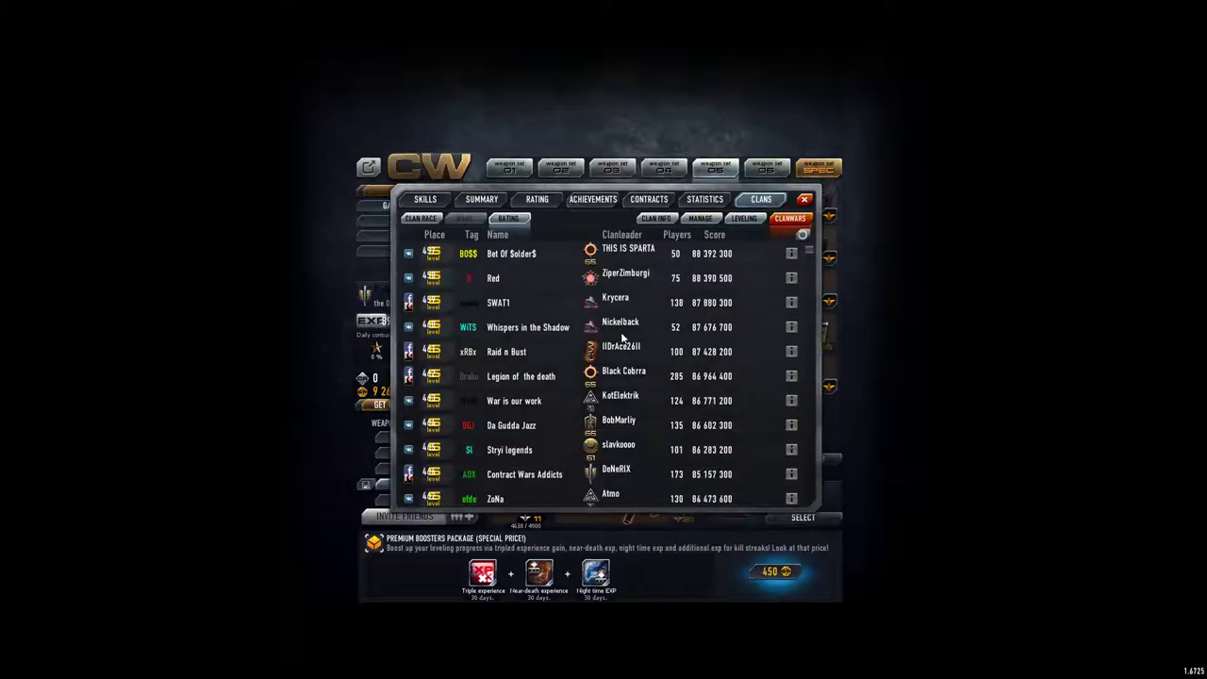
pyautogui.scroll(-2, 570, 409)
pyautogui.scroll(-1, 571, 440)
pyautogui.scroll(-2, 537, 426)
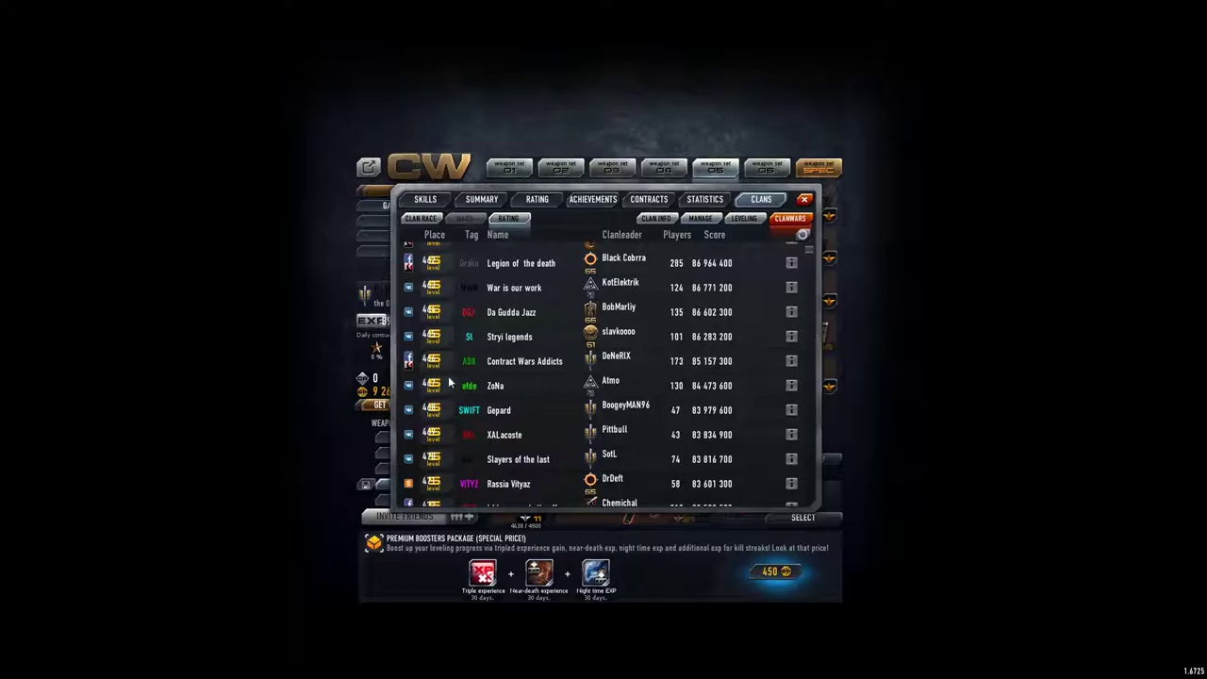
pyautogui.scroll(1, 595, 384)
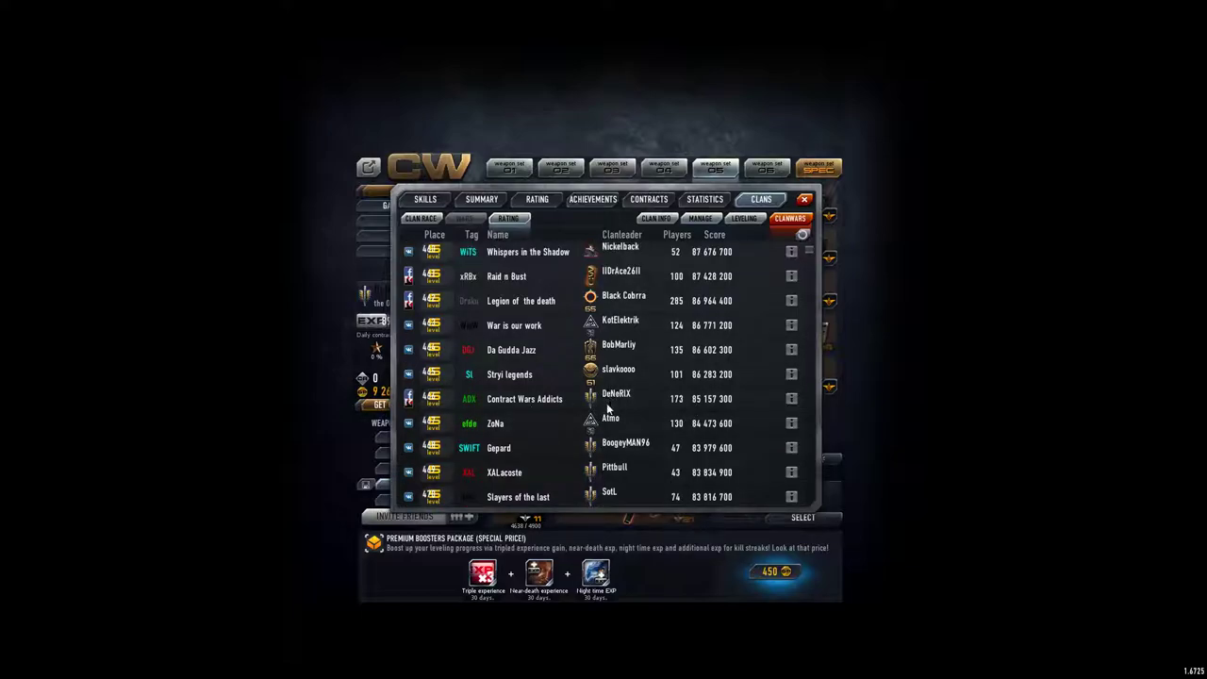